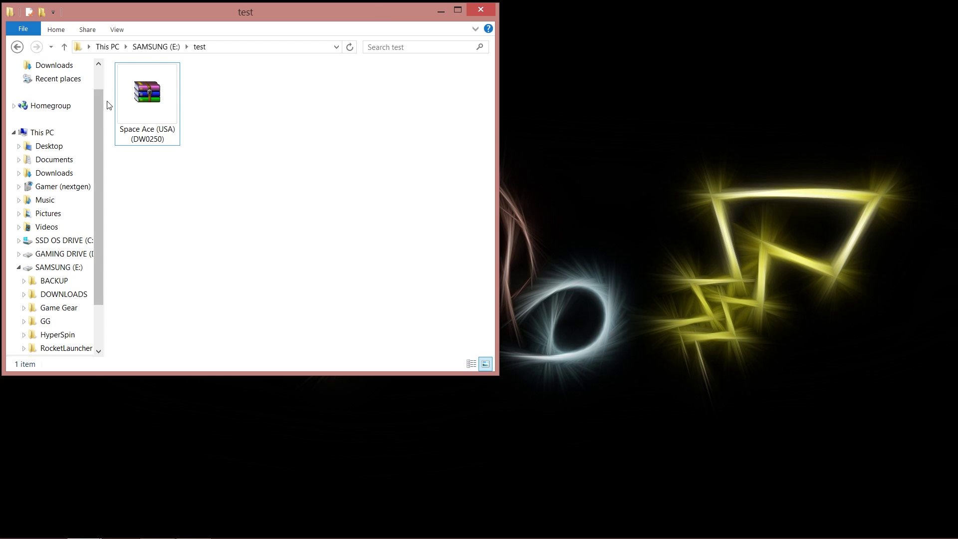
- Extract the Space Ace archive into the current folder and open the extracted Space Ace folder
click(156, 101)
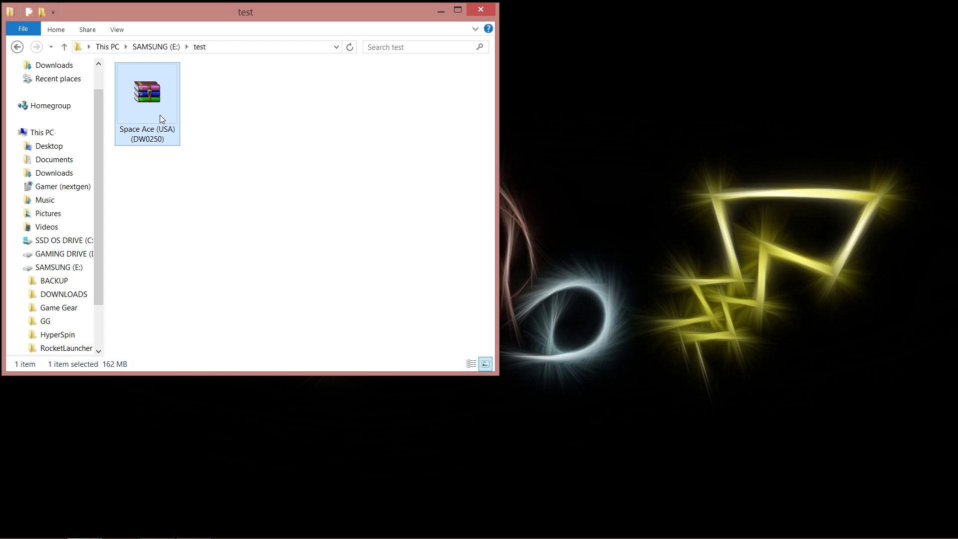
mouse_move(156, 115)
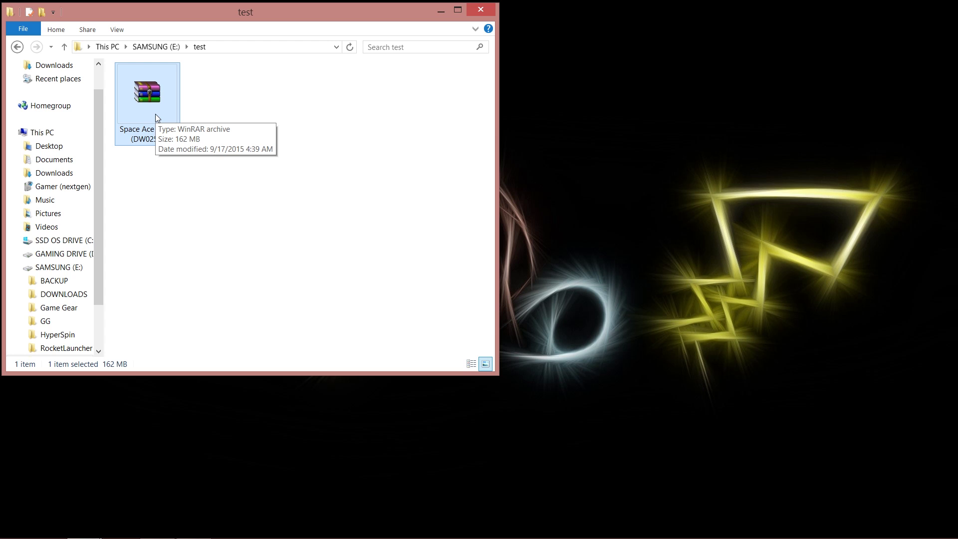
click(169, 225)
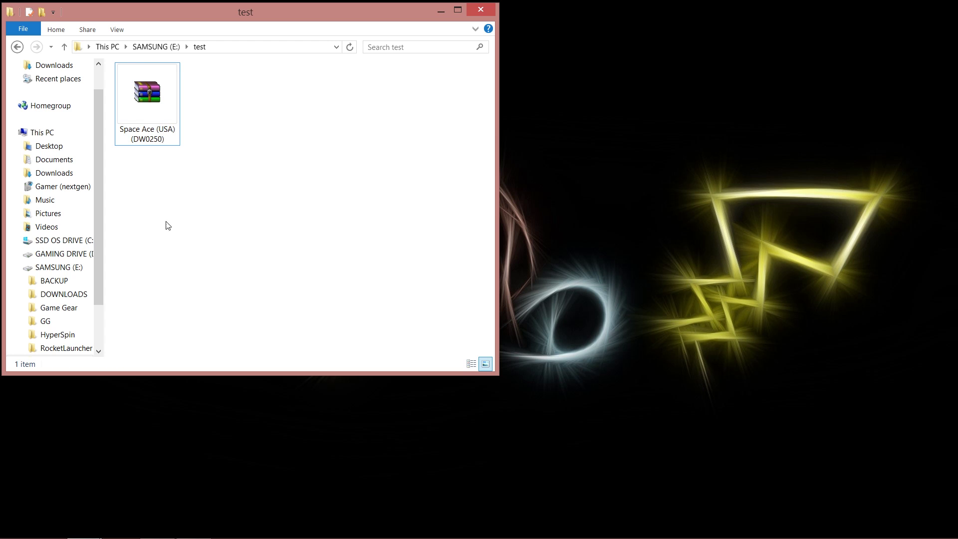
click(150, 112)
right_click(150, 117)
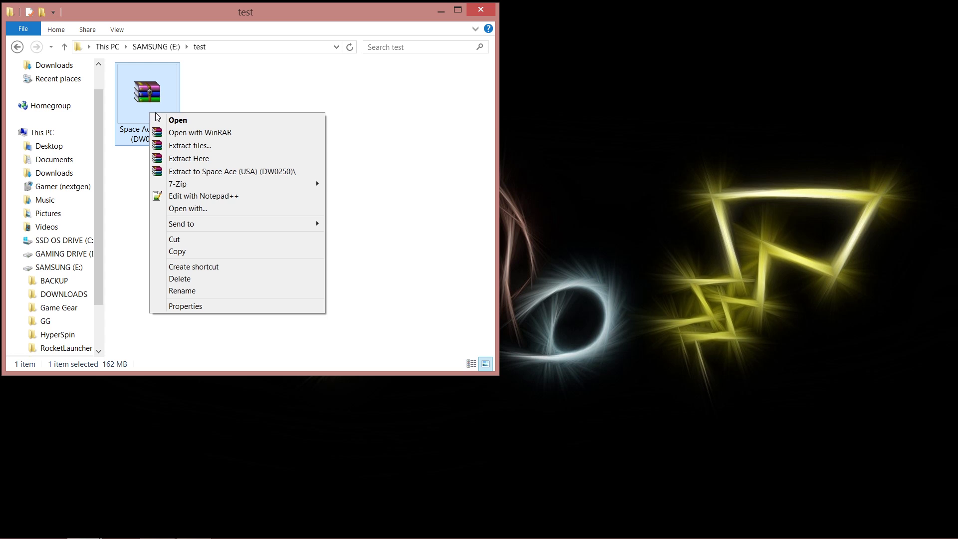
click(219, 161)
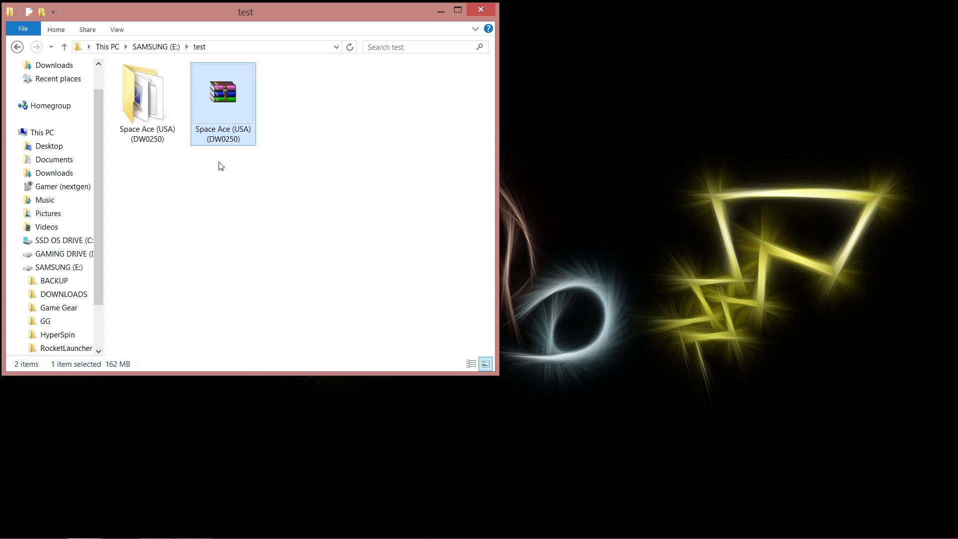
double_click(158, 110)
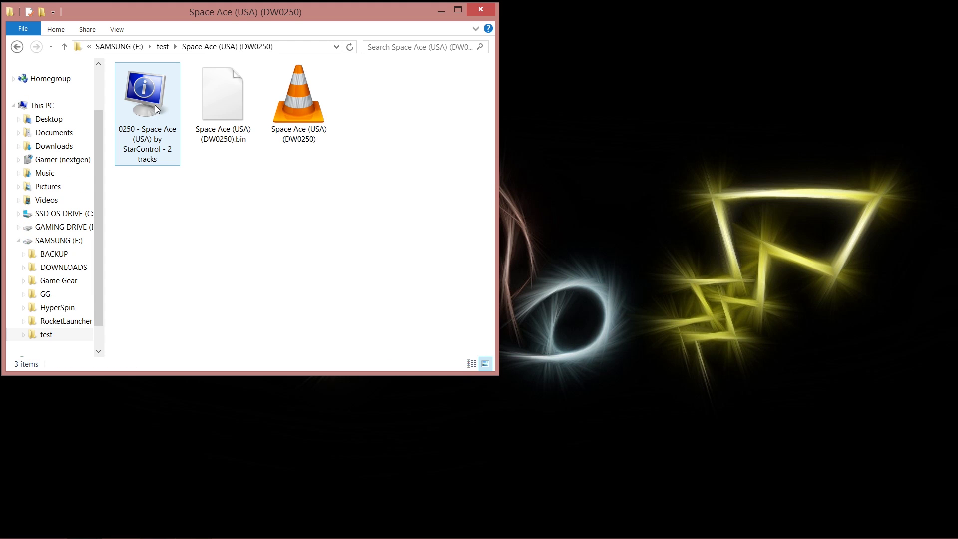
- Delete the StarControl info file, leaving only the .bin disc image and the cue file
click(220, 113)
click(279, 131)
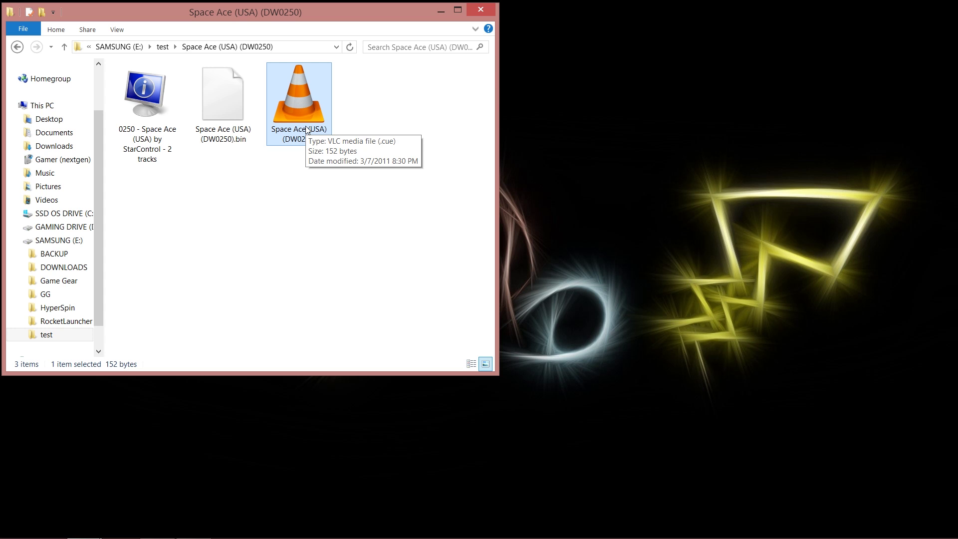
click(238, 120)
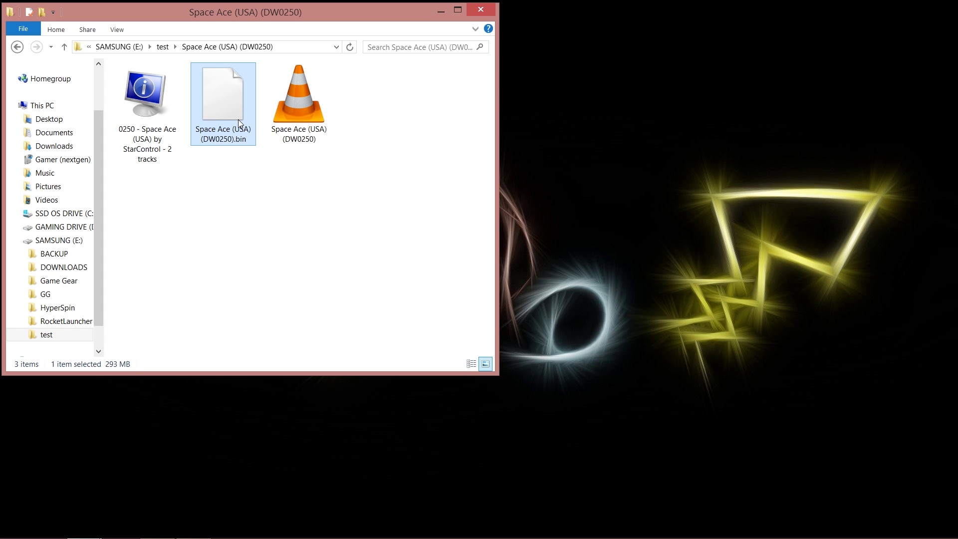
click(151, 125)
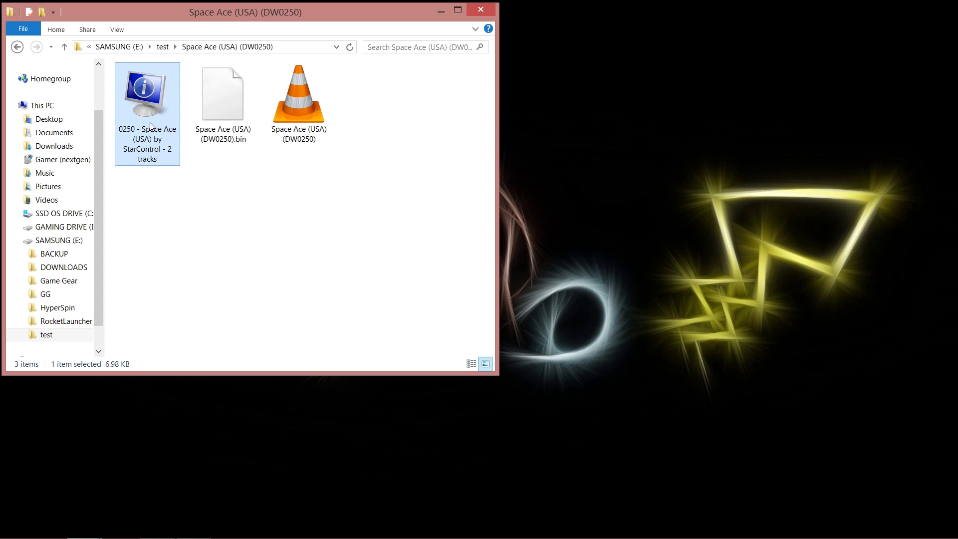
right_click(150, 124)
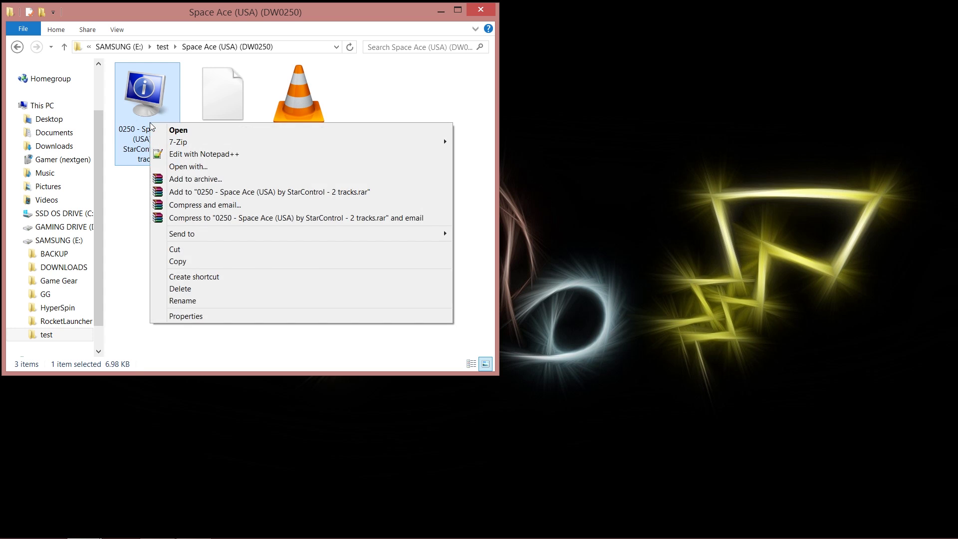
click(207, 288)
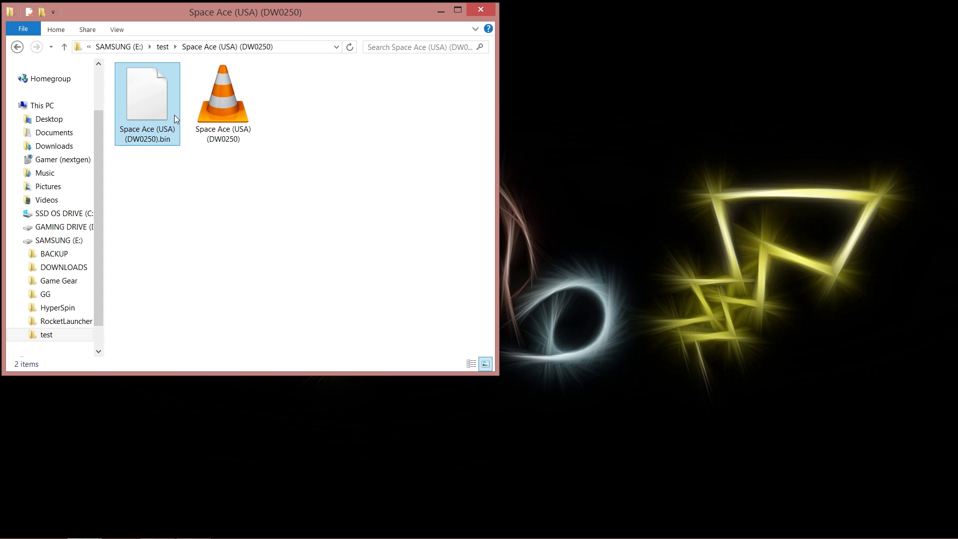
click(141, 115)
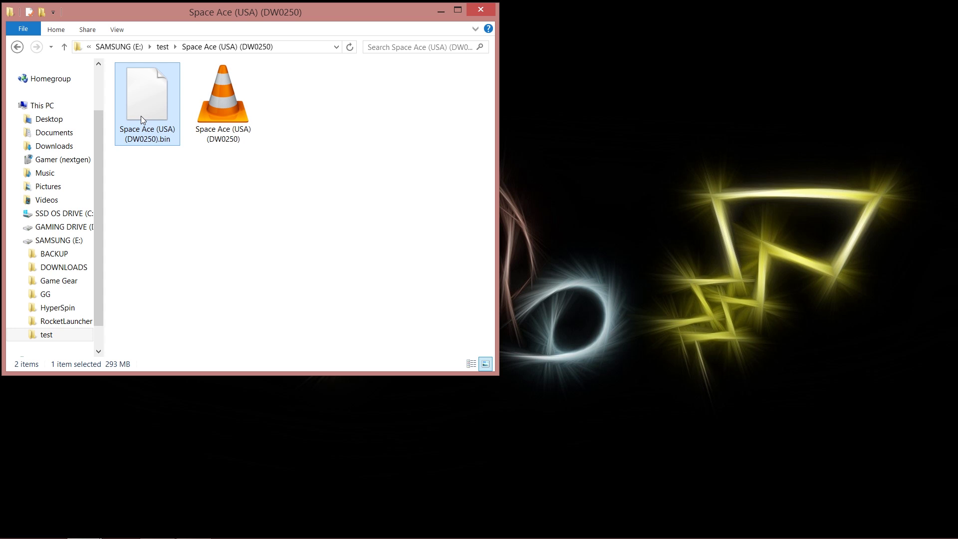
right_click(159, 170)
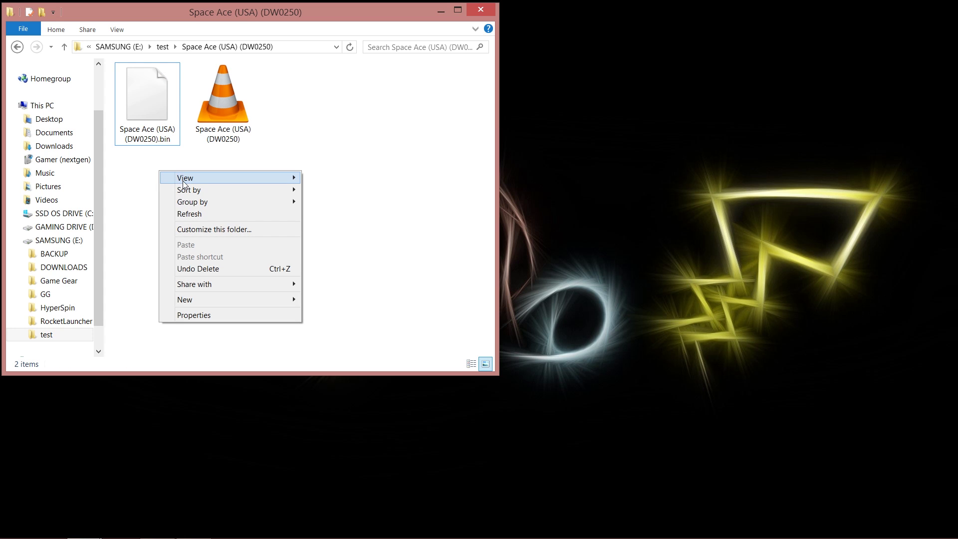
- Switch the folder to List view, then Details view, showing the 300,227 KB .bin and 152-byte .cue
mouse_move(182, 181)
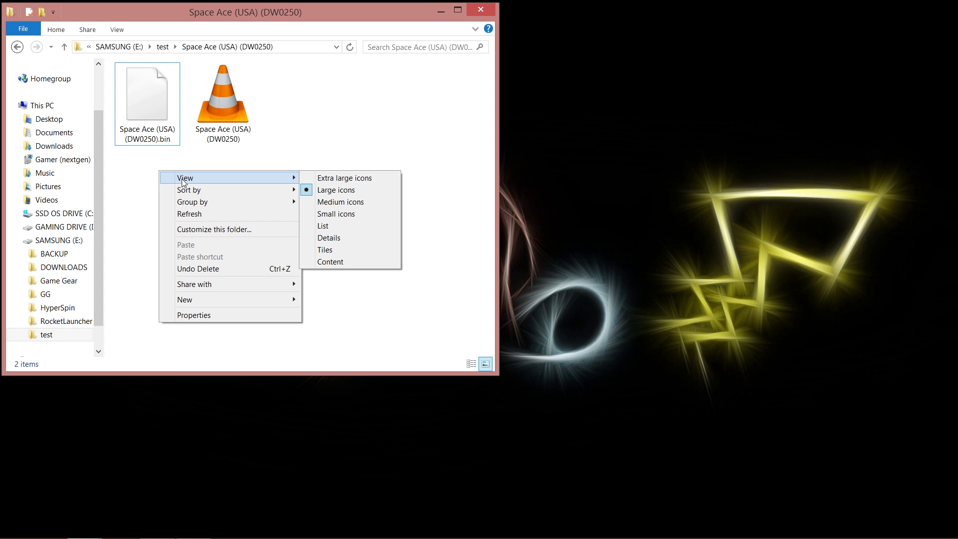
click(356, 229)
right_click(287, 108)
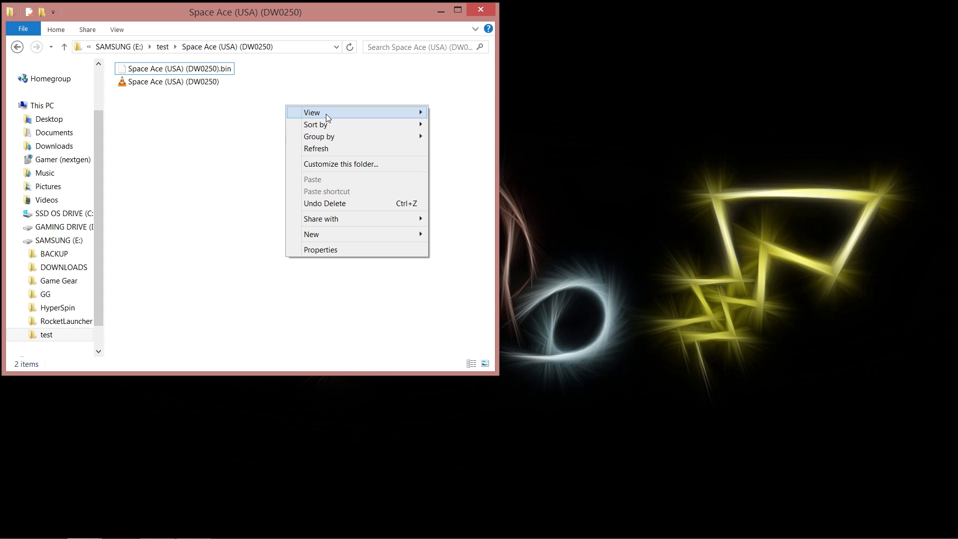
mouse_move(325, 114)
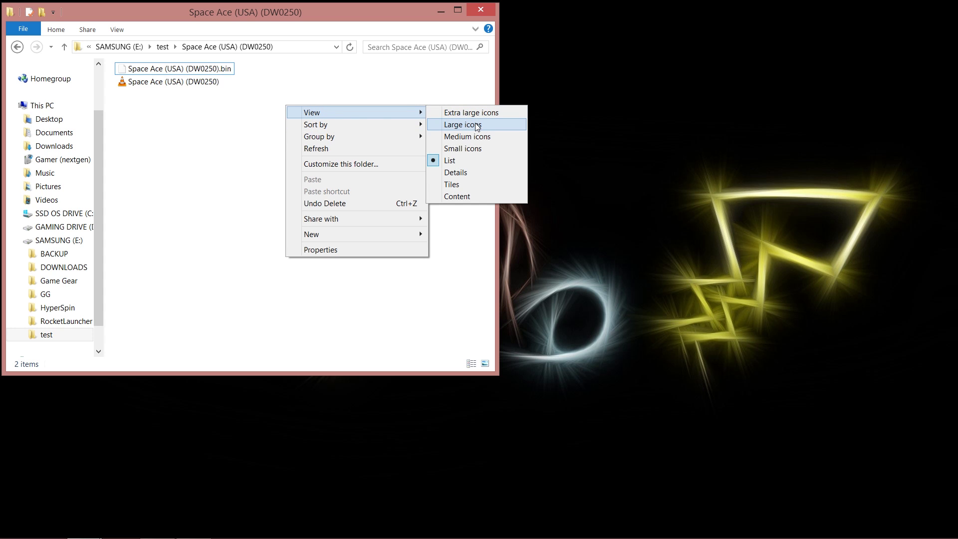
click(476, 172)
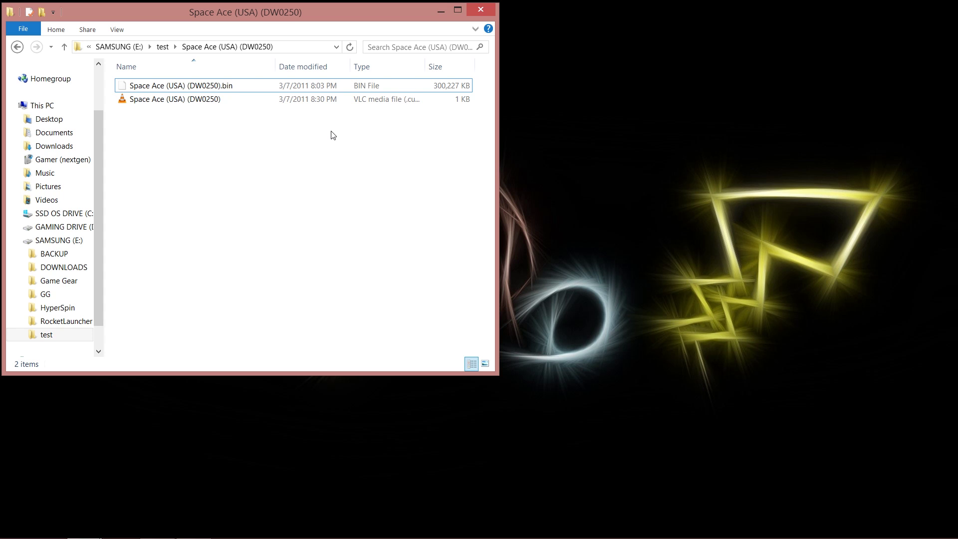
click(217, 87)
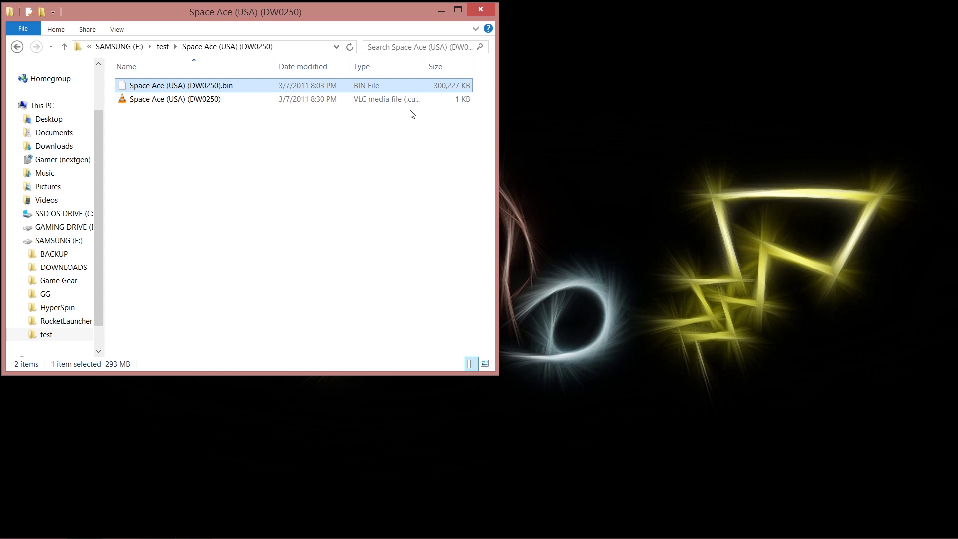
click(175, 100)
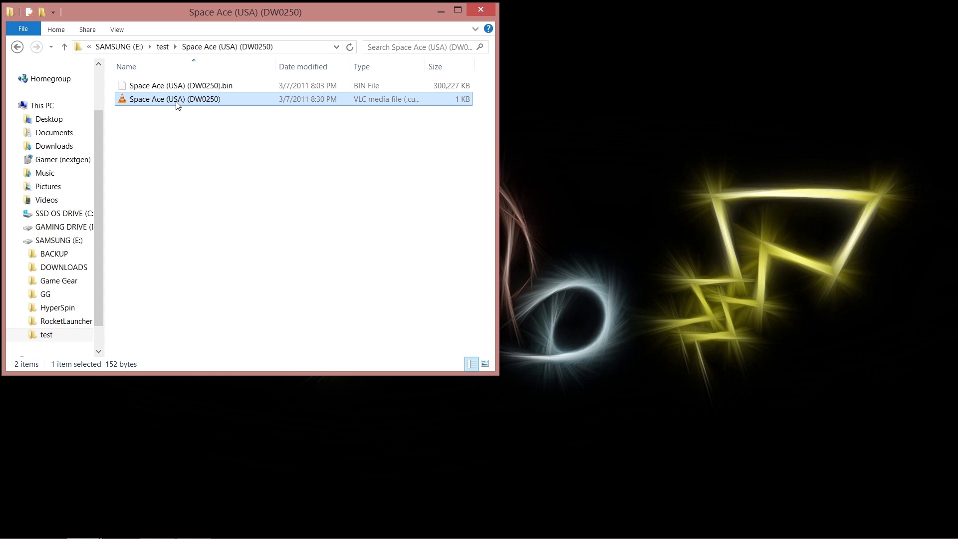
click(243, 86)
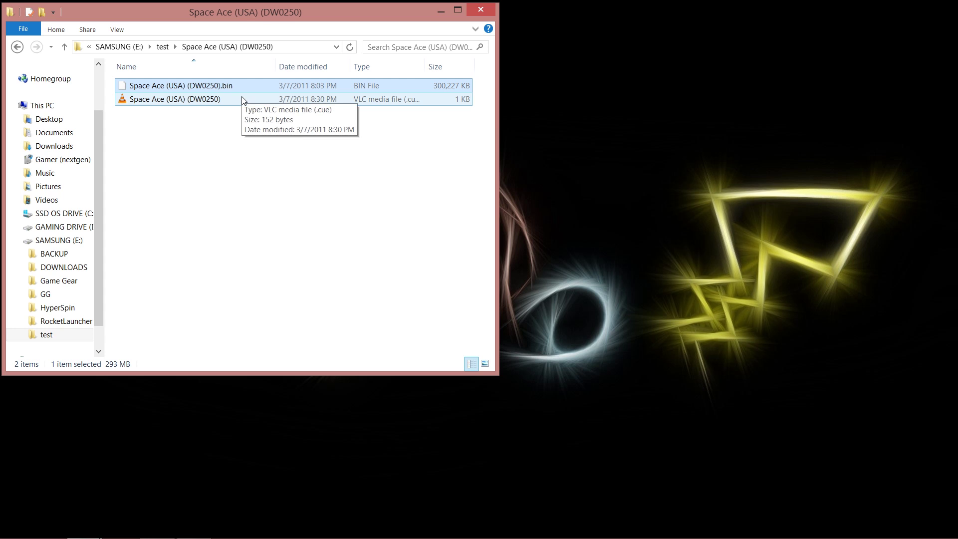
- Rename the .bin file to 'Space Ace (USA)' by removing the (DW0250) tag
click(201, 87)
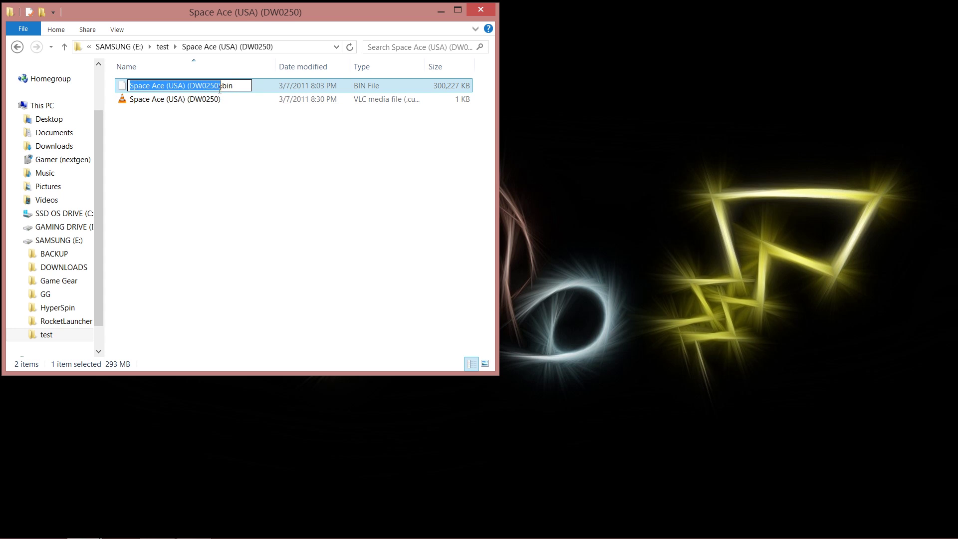
click(220, 88)
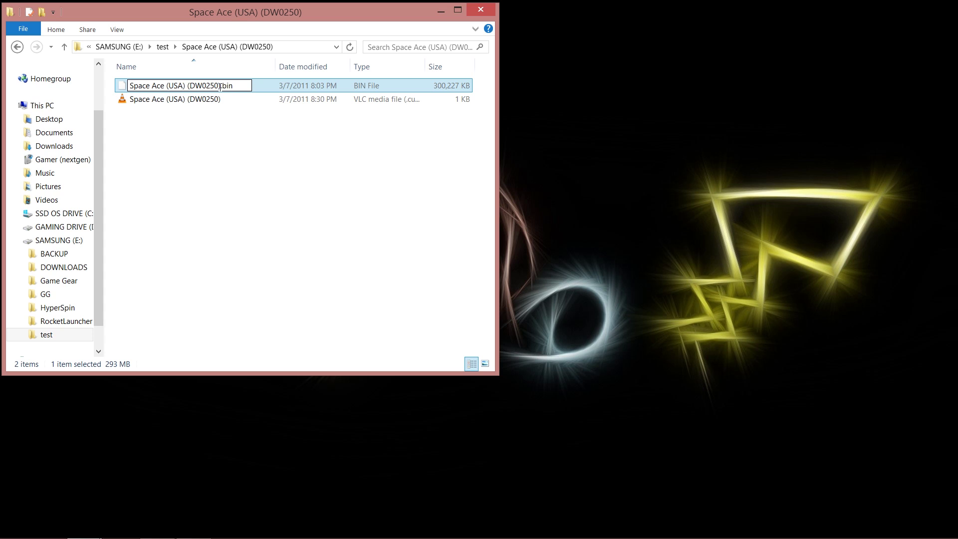
key(BackSpace)
key(BackSpace)
key(BackSpace)
key(BackSpace)
key(BackSpace)
key(BackSpace)
key(BackSpace)
key(BackSpace)
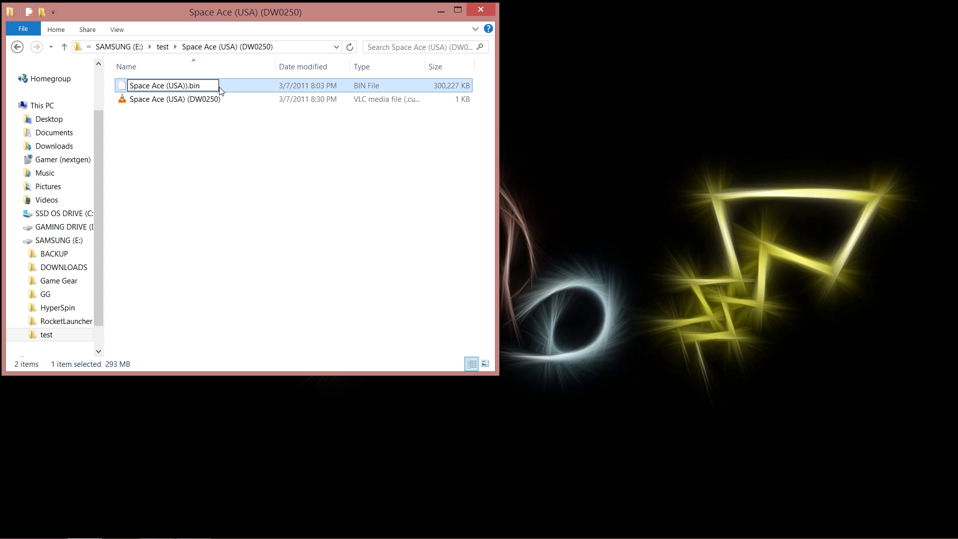
key(BackSpace)
click(222, 105)
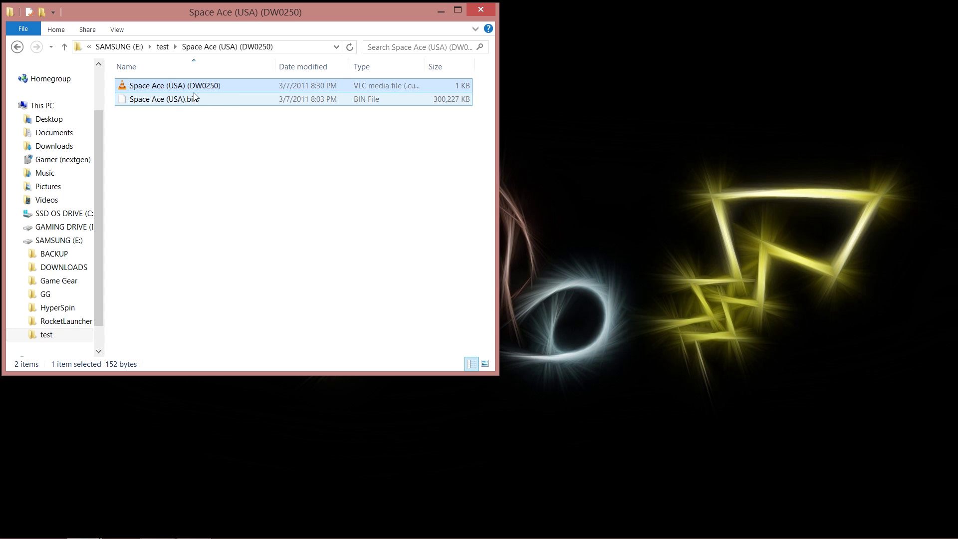
- Rename the cue file to 'Space Ace (USA)' as well, dropping (DW0250)
click(222, 95)
click(226, 90)
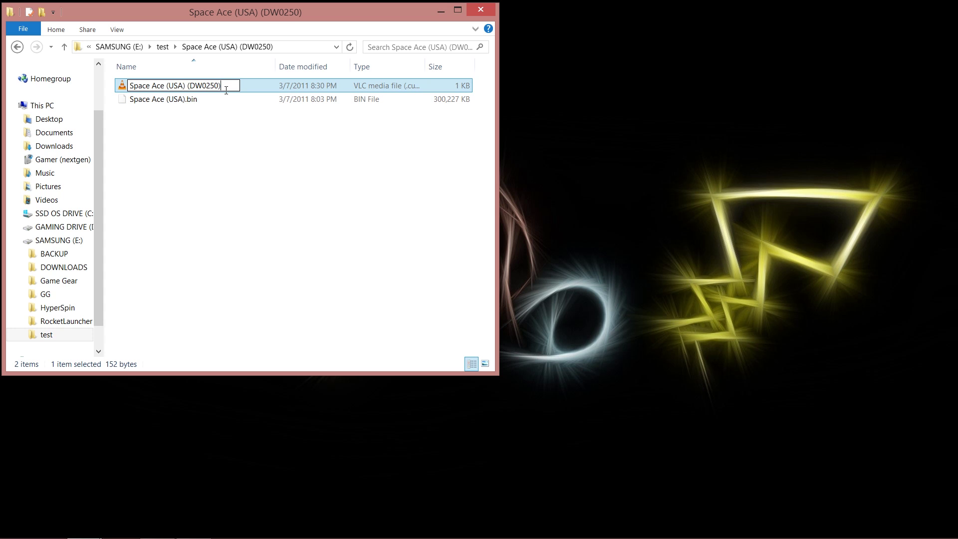
key(BackSpace)
key(BackSpace)
key(BackSpace)
key(BackSpace)
key(BackSpace)
key(BackSpace)
key(BackSpace)
key(BackSpace)
key(BackSpace)
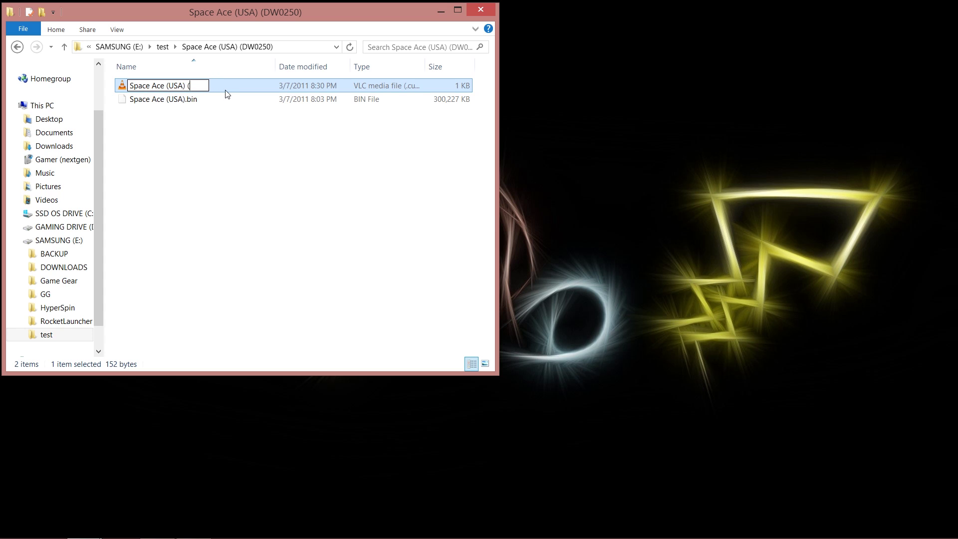
click(227, 151)
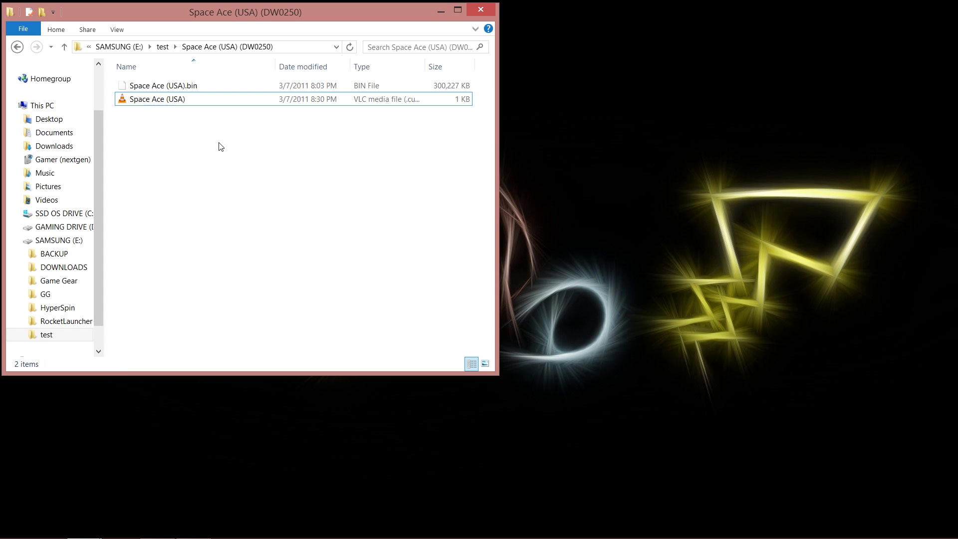
click(172, 104)
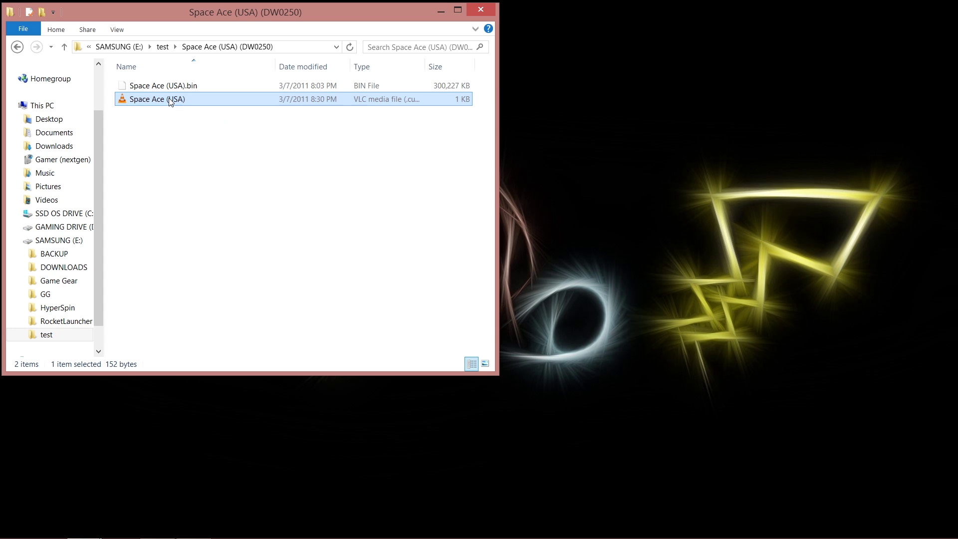
right_click(170, 99)
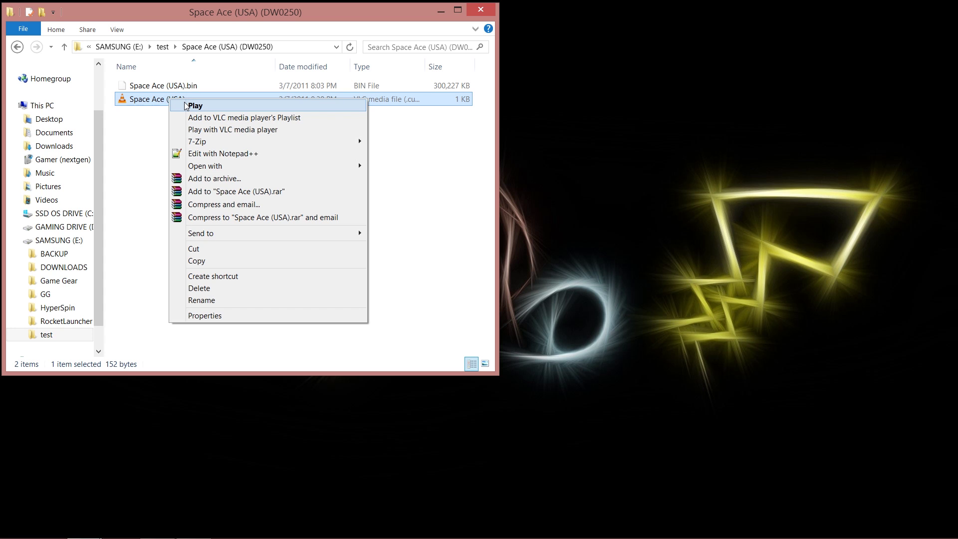
- Open Space Ace (USA).cue in Notepad++, declining the update, and move the editor aside
click(140, 120)
click(198, 104)
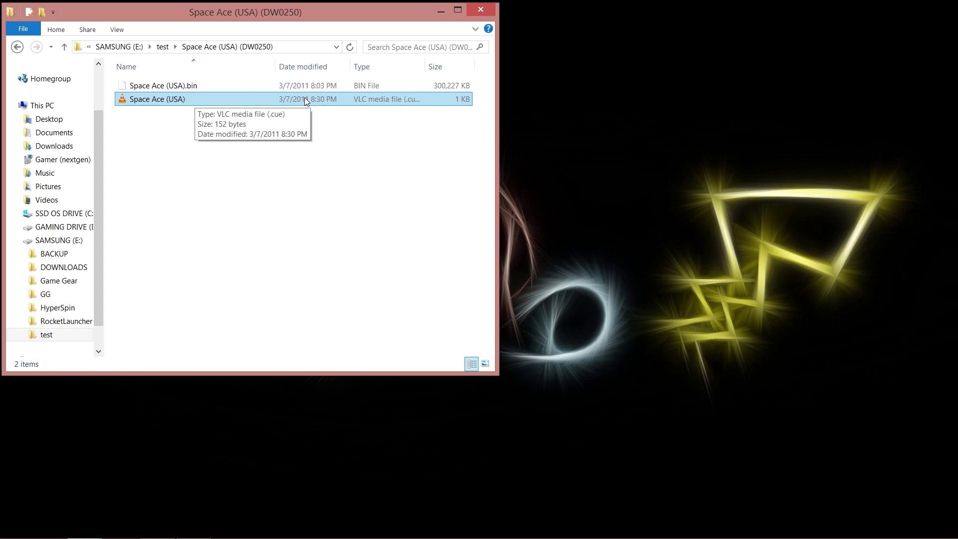
right_click(174, 103)
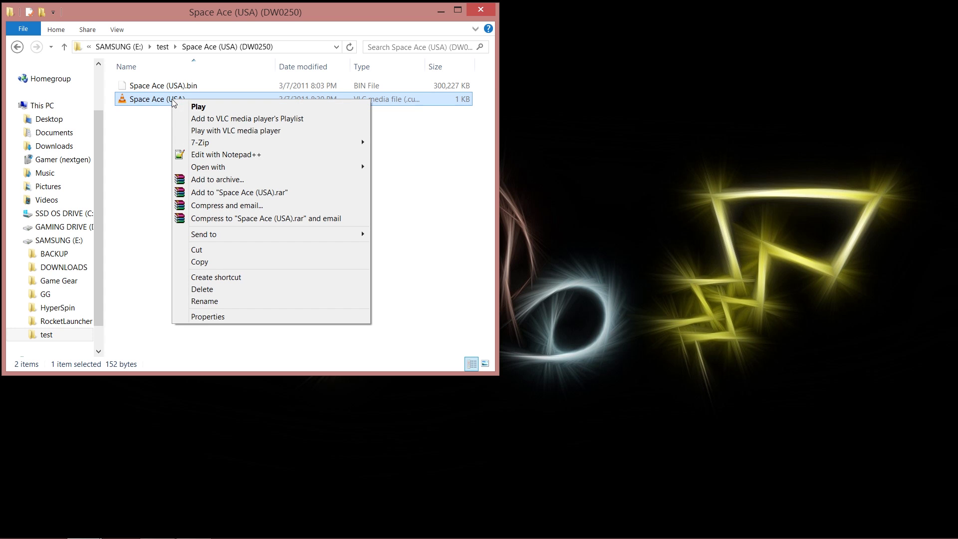
click(220, 155)
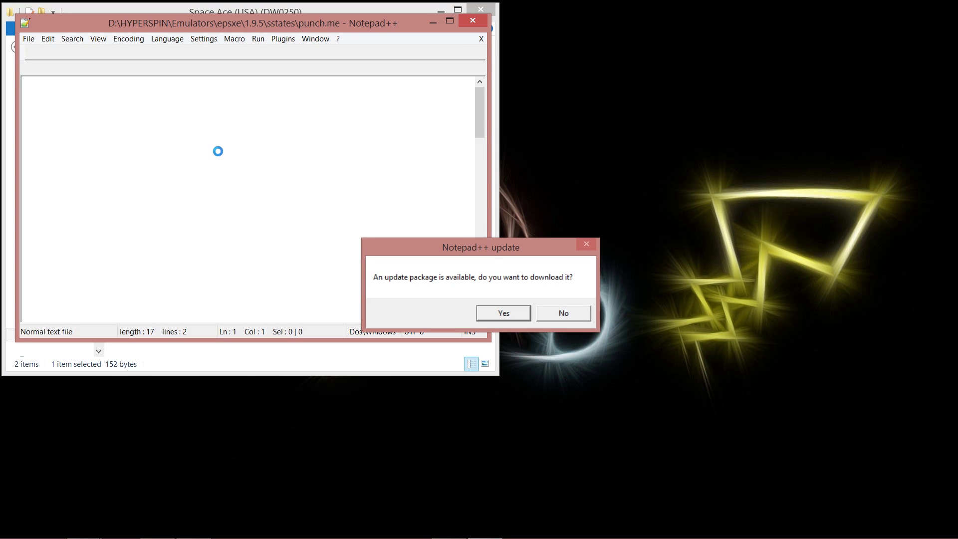
click(561, 314)
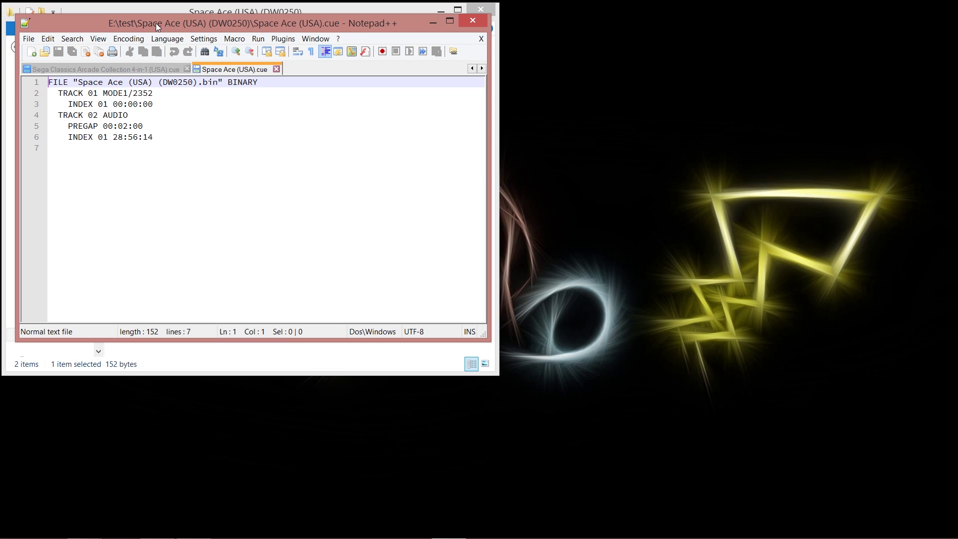
drag(157, 22, 397, 40)
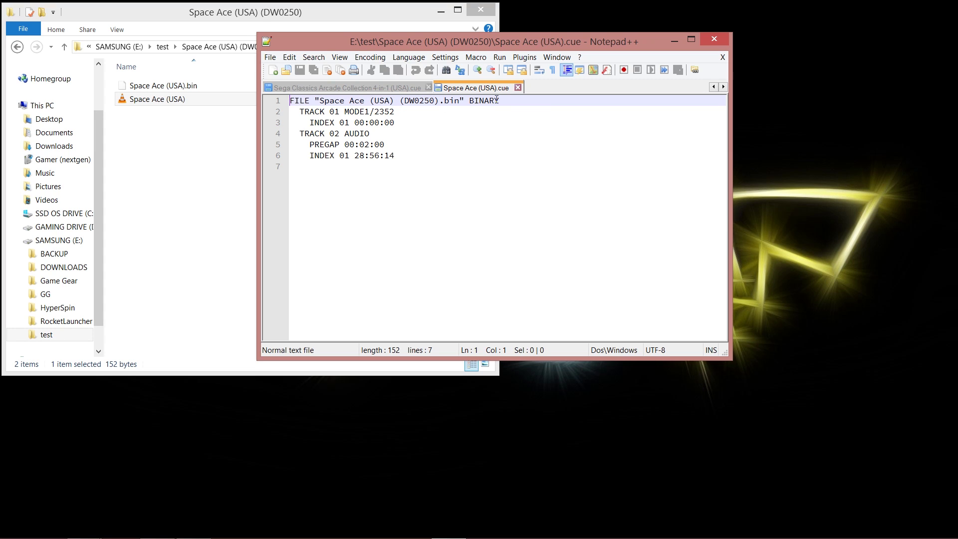
- Change the cue's FILE line to "Space Ace (USA).bin" BINARY and save the file
click(439, 100)
key(BackSpace)
key(BackSpace)
key(BackSpace)
key(BackSpace)
key(BackSpace)
key(BackSpace)
key(BackSpace)
key(BackSpace)
key(BackSpace)
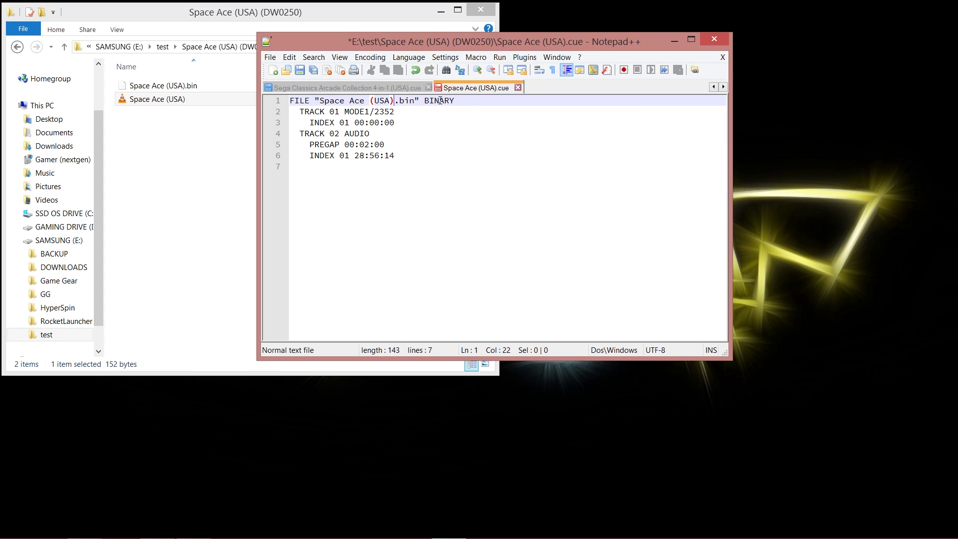
click(434, 130)
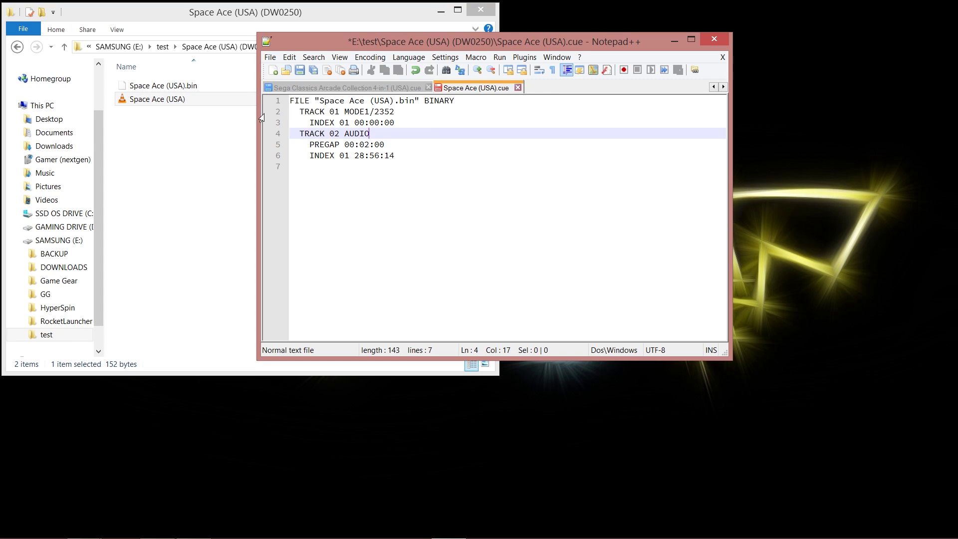
click(435, 170)
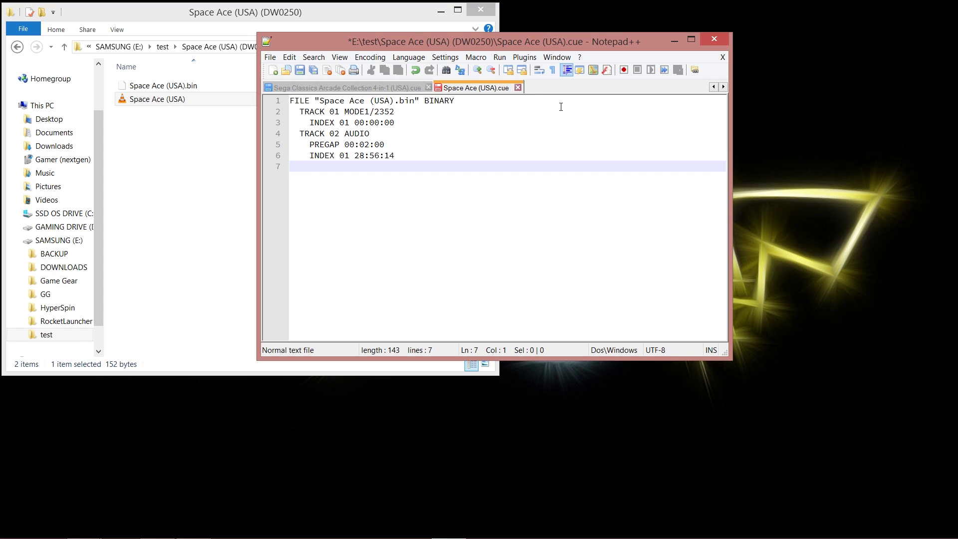
click(362, 113)
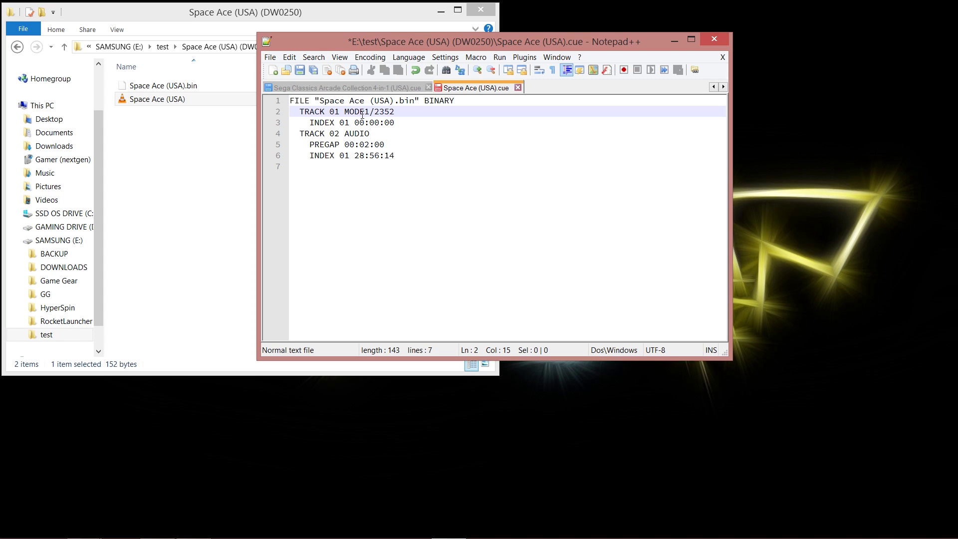
click(268, 58)
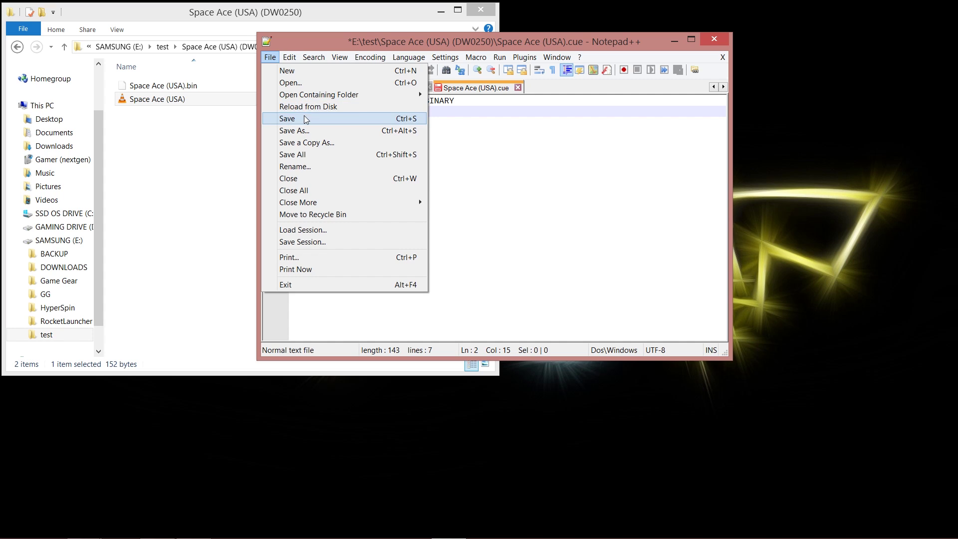
click(305, 118)
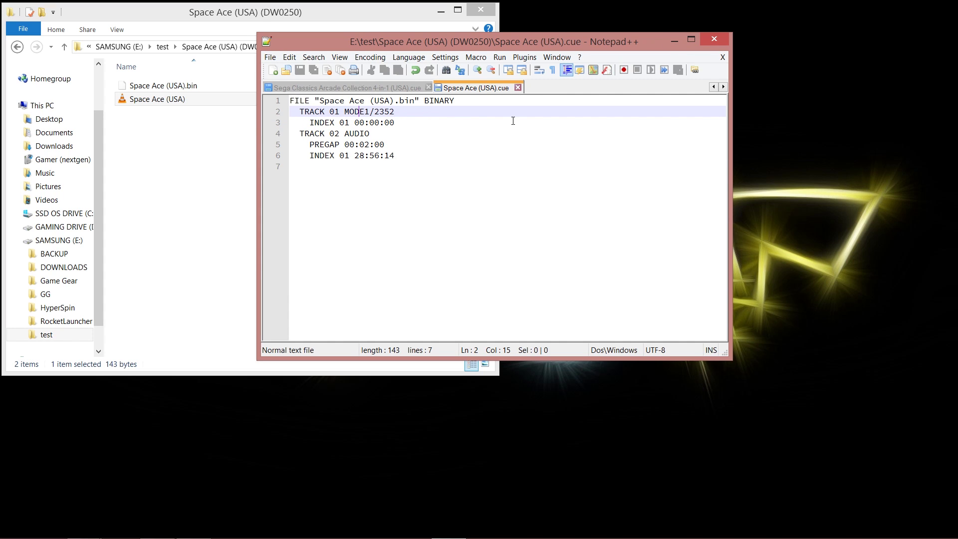
click(719, 41)
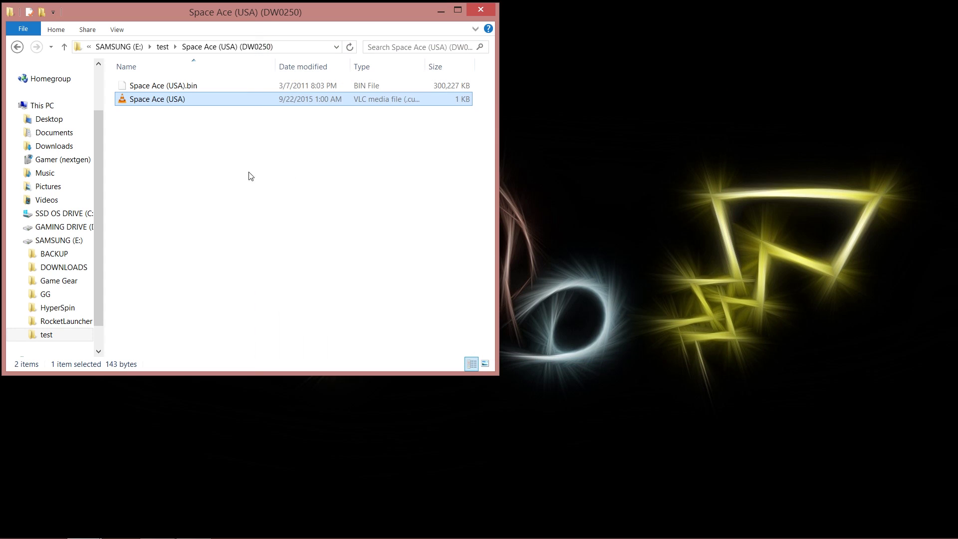
right_click(157, 97)
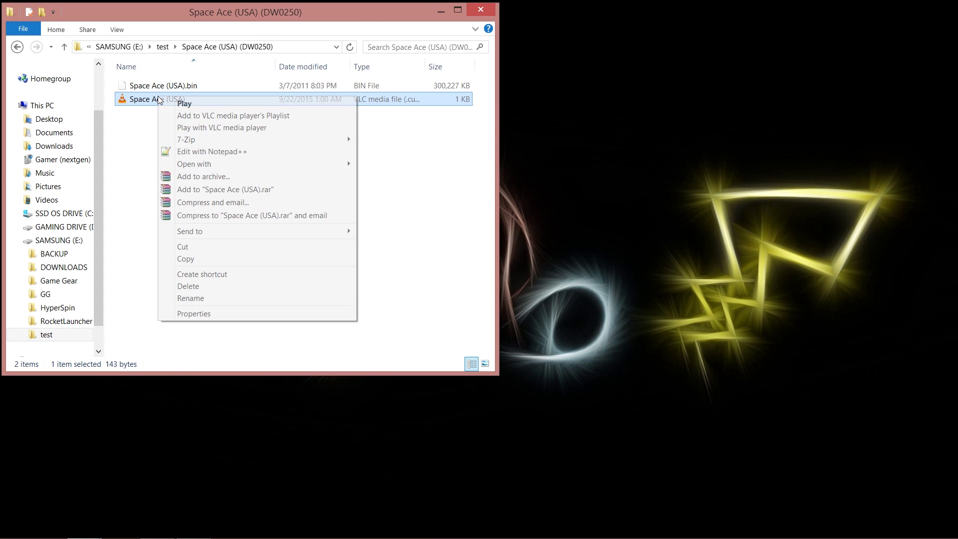
click(221, 152)
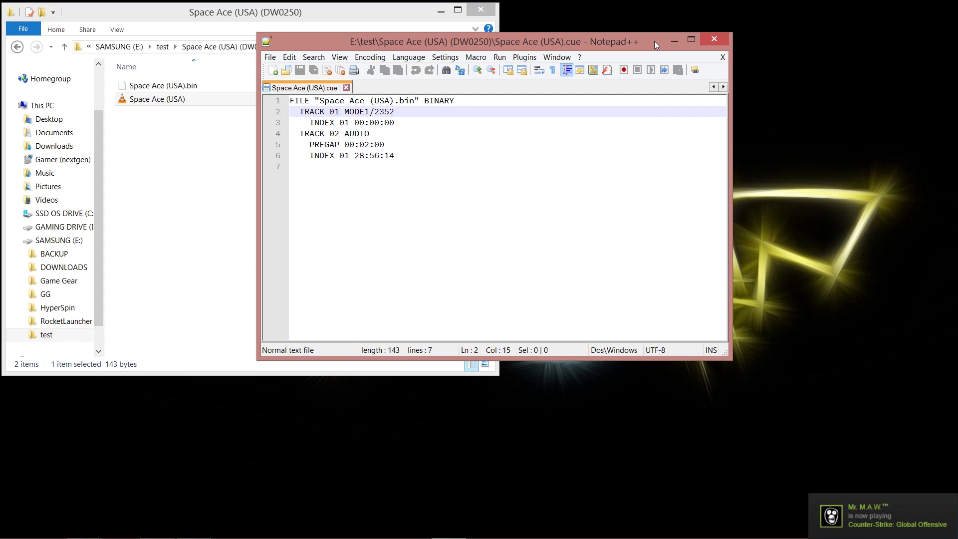
click(721, 43)
- Bring up the HyperSpin Cue Renamer 1.05 download page in Chrome and scroll through it
mouse_move(298, 532)
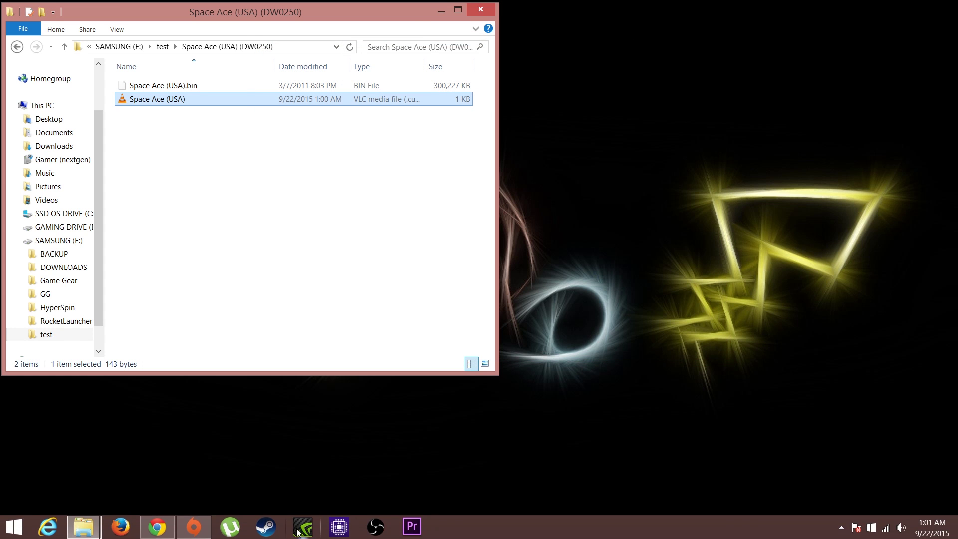
click(164, 533)
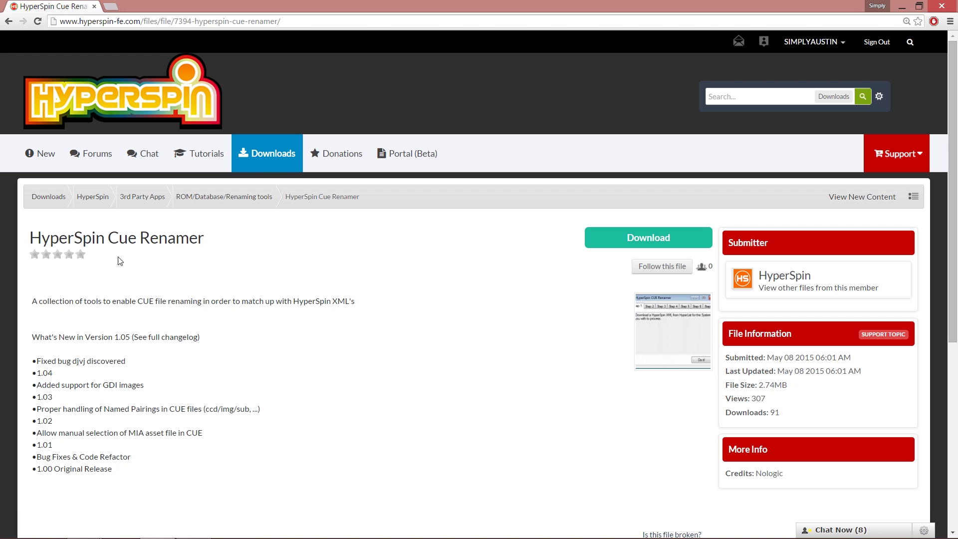
scroll(238, 376, down, 4)
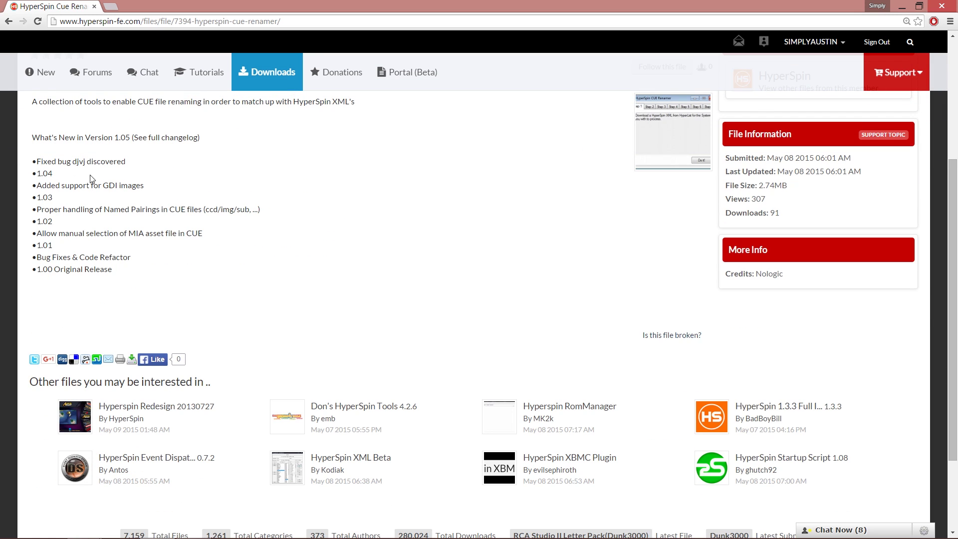
scroll(359, 265, up, 4)
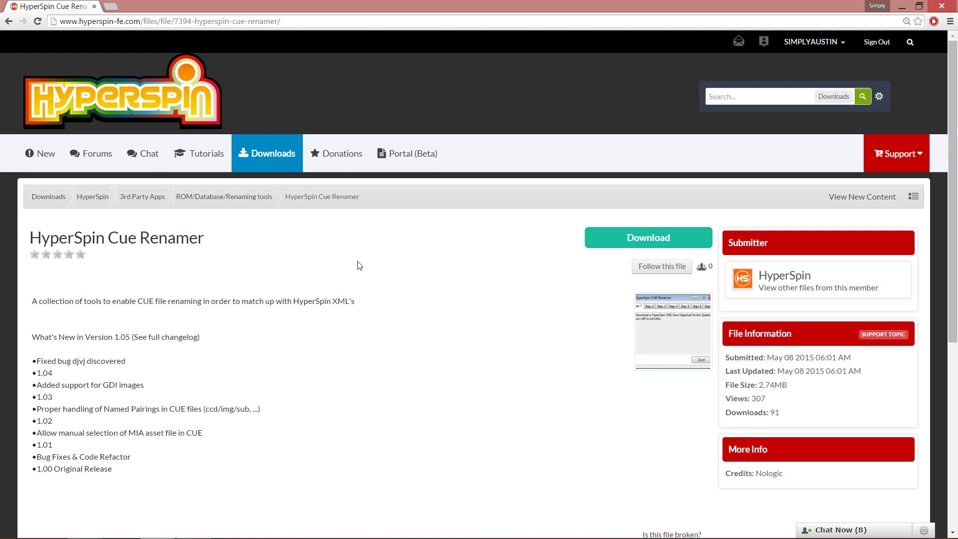